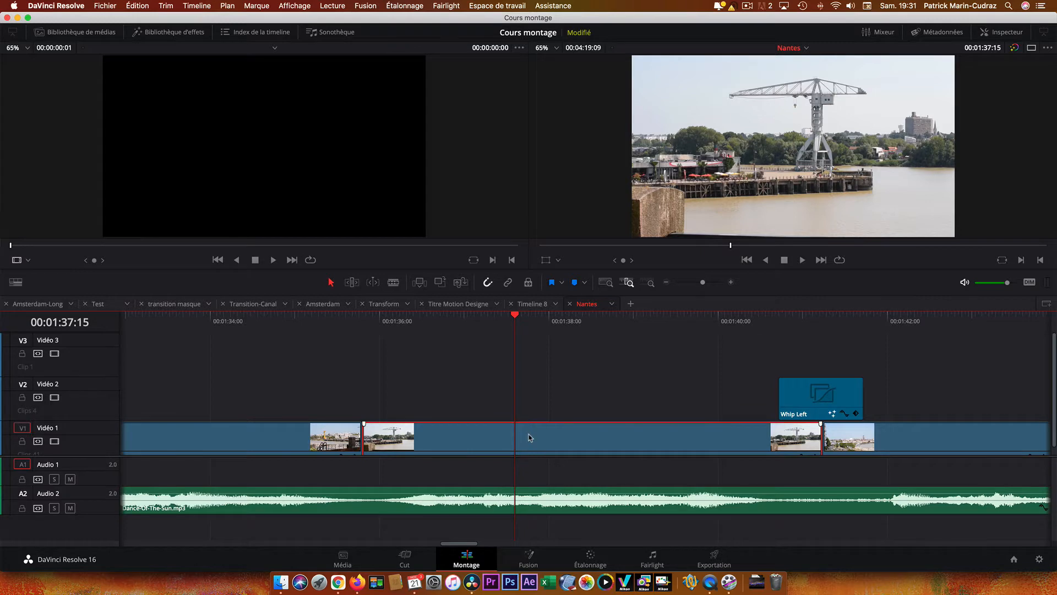
Step: Open the crane clip on the Fusion page, set up dual viewers and enlarge the viewer area
{"action": "right_click", "coordinate": [529, 437]}
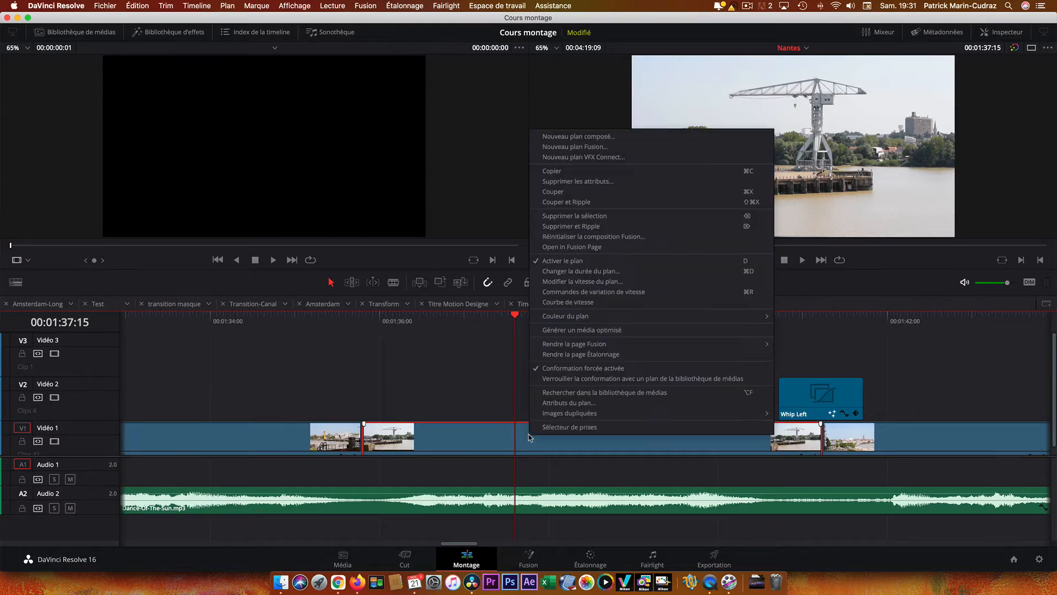
{"action": "left_click", "coordinate": [584, 247]}
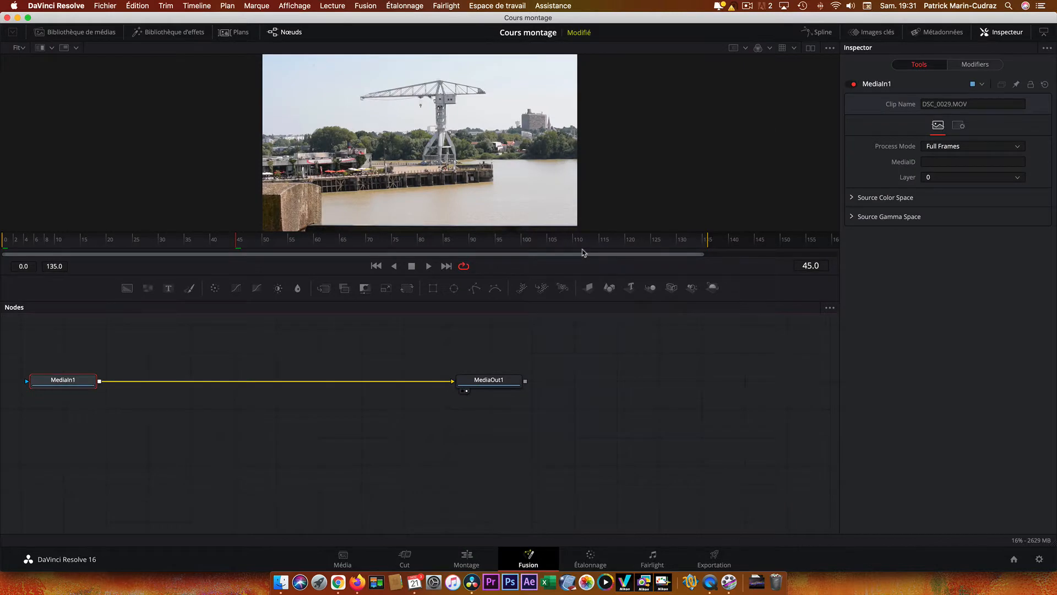
{"action": "left_click", "coordinate": [811, 49]}
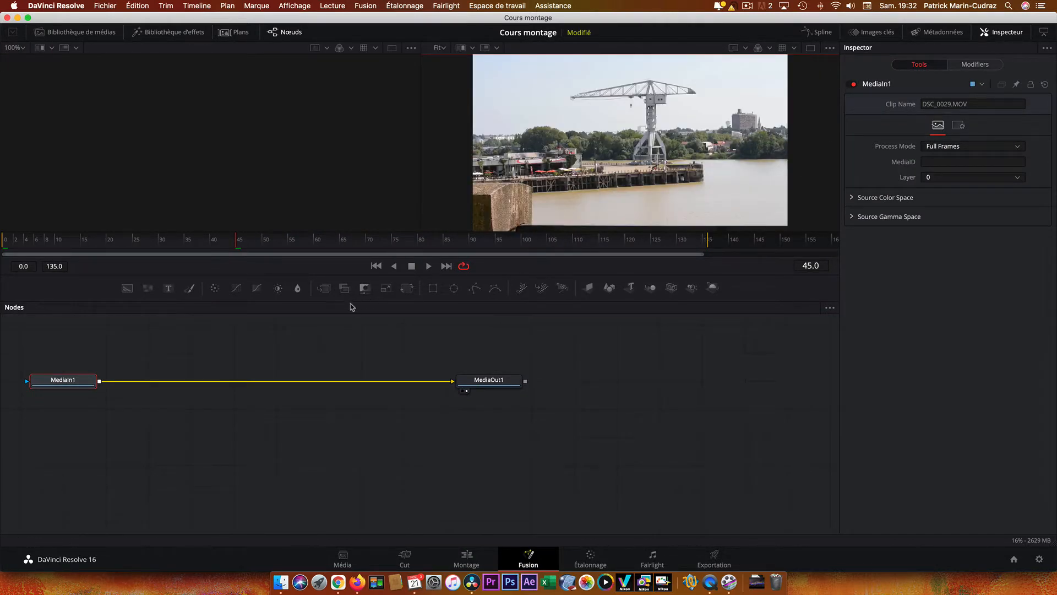
{"action": "left_click_drag", "start_coordinate": [349, 301], "coordinate": [350, 359]}
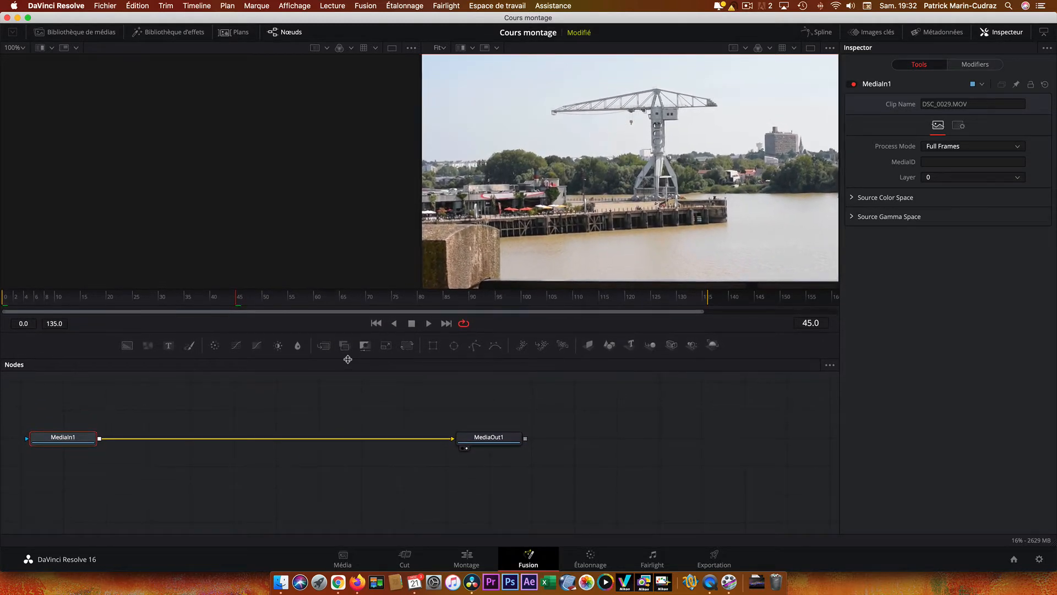
Step: Add a Tracker node and insert it on the connection between MediaIn1 and MediaOut1
{"action": "left_click_drag", "start_coordinate": [59, 414], "coordinate": [616, 495]}
{"action": "left_click", "coordinate": [513, 436]}
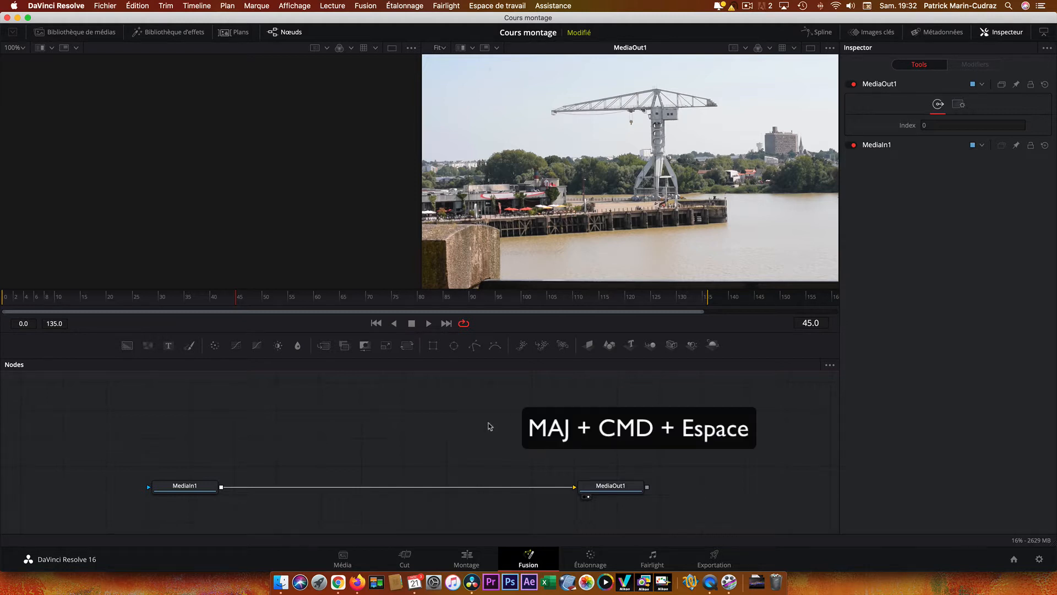
{"action": "key", "text": "shift+super+space"}
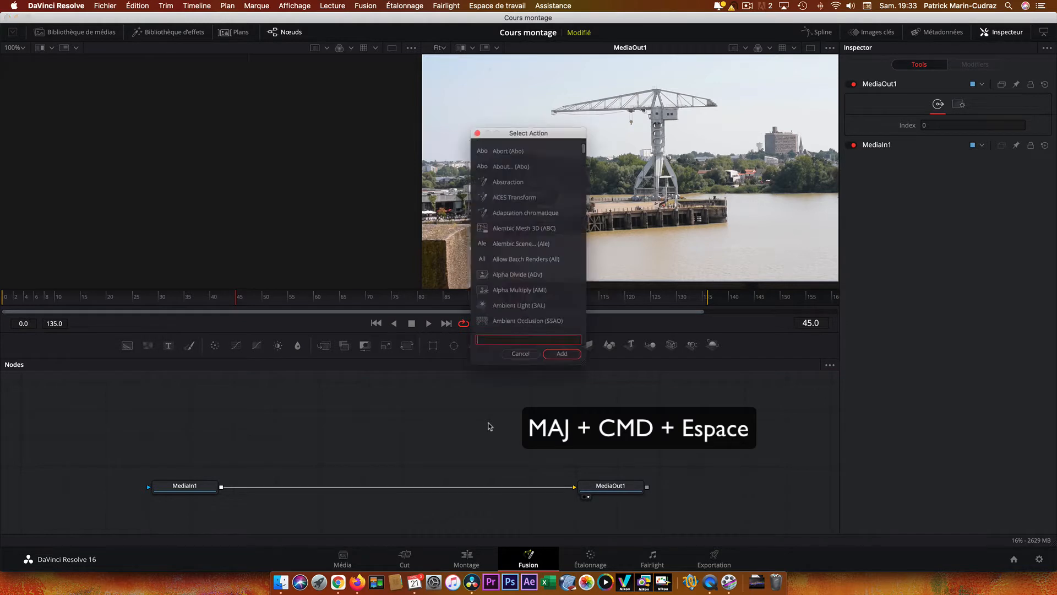
{"action": "type", "text": "track"}
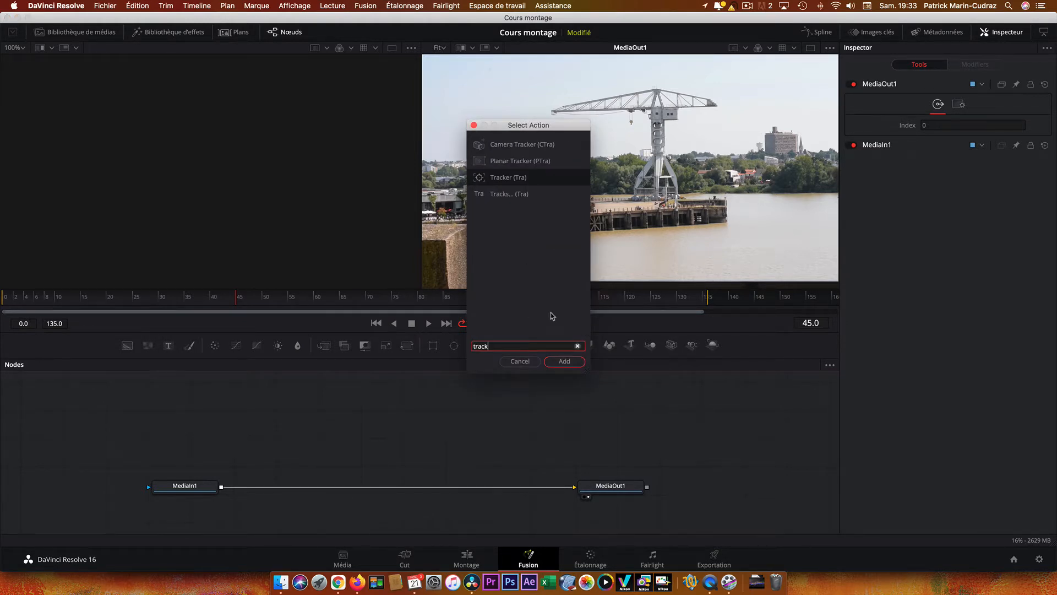
{"action": "left_click", "coordinate": [523, 179]}
{"action": "left_click", "coordinate": [564, 362]}
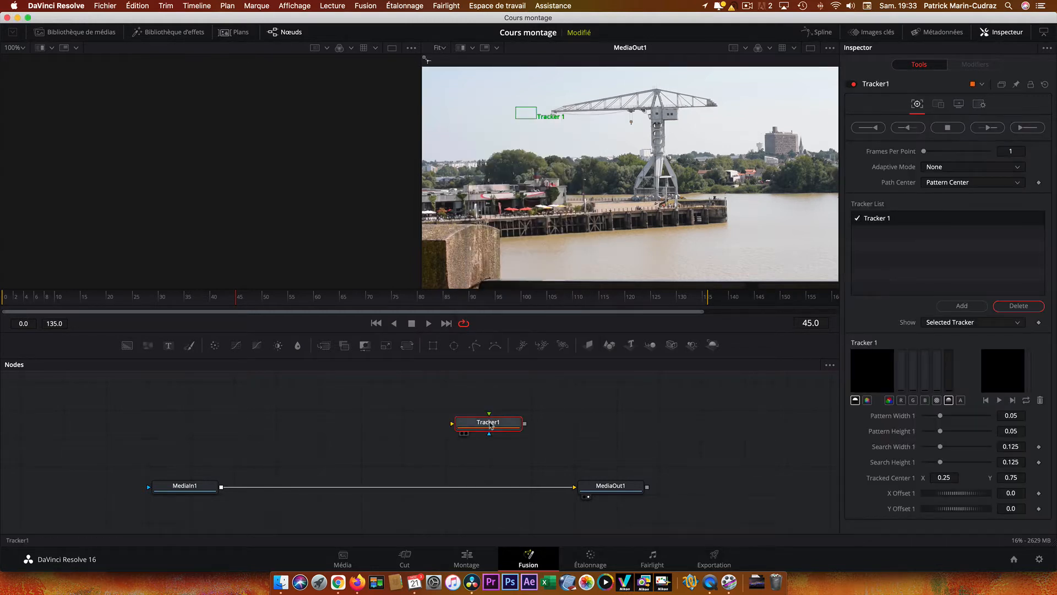
{"action": "left_click_drag", "start_coordinate": [492, 426], "coordinate": [401, 489]}
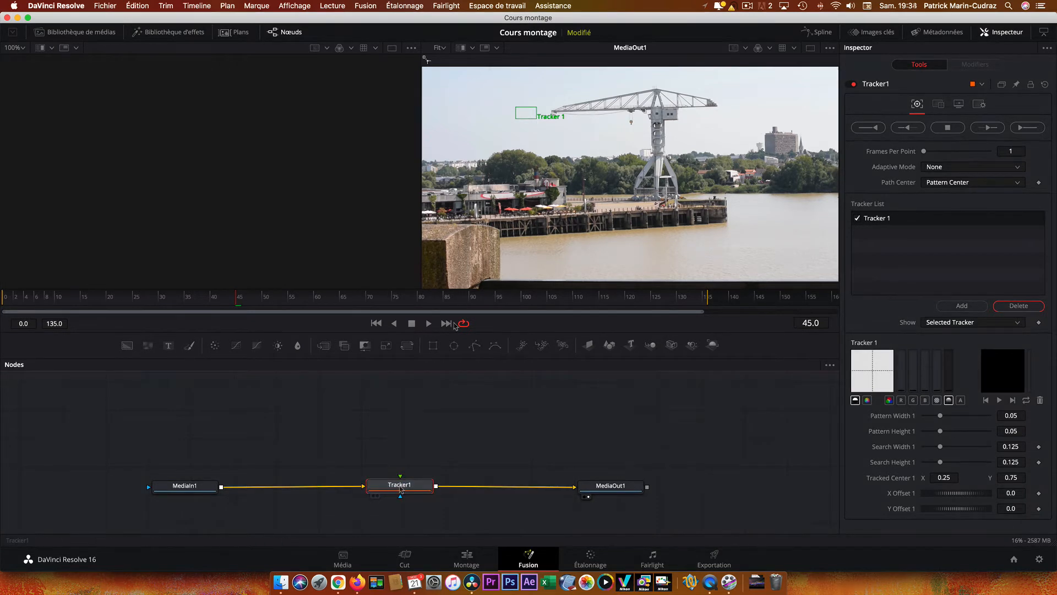
Step: Place the tracking pattern on the far end of the quay at frame 0 and track it forward through the clip
{"action": "left_click", "coordinate": [377, 324]}
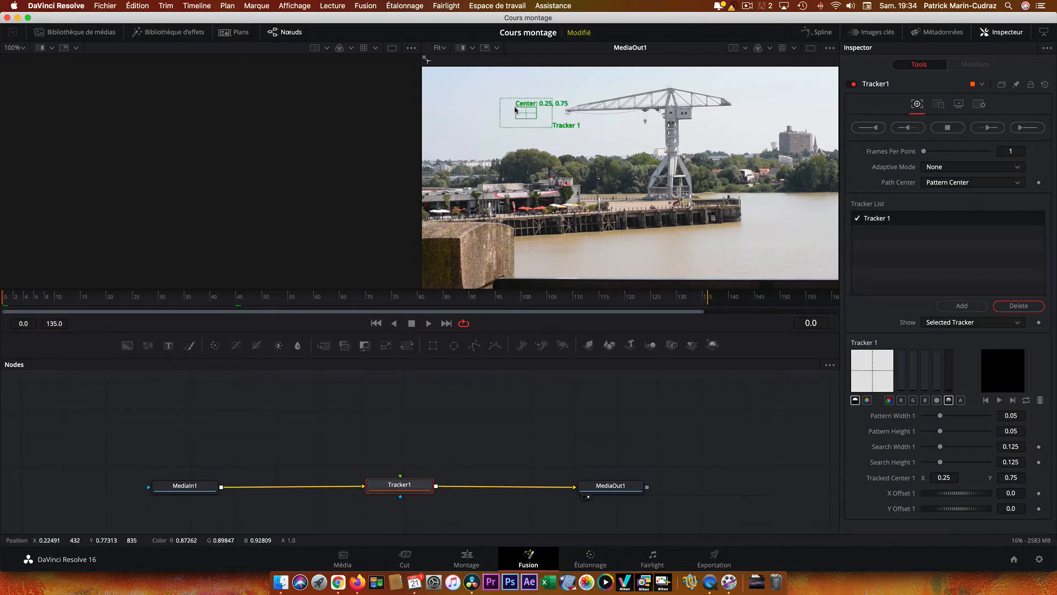
{"action": "left_click_drag", "start_coordinate": [517, 109], "coordinate": [719, 193]}
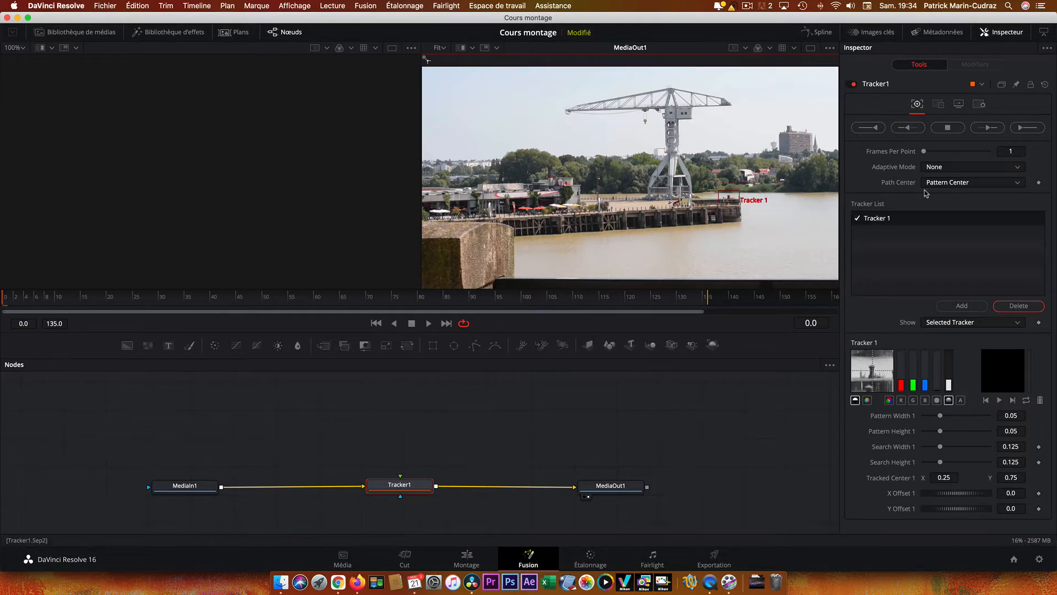
{"action": "left_click", "coordinate": [1028, 128]}
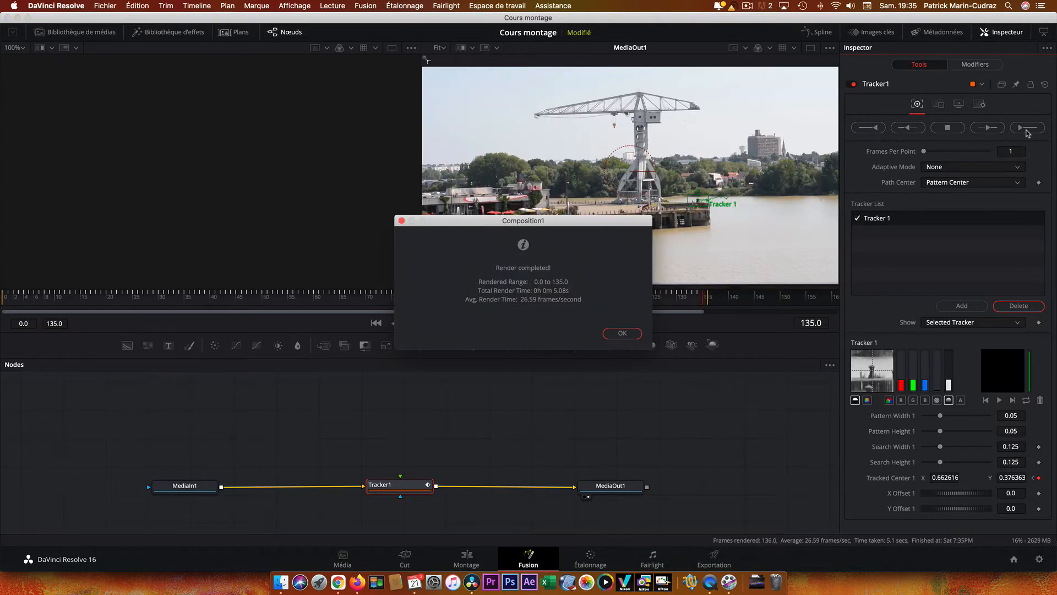
{"action": "left_click", "coordinate": [622, 333]}
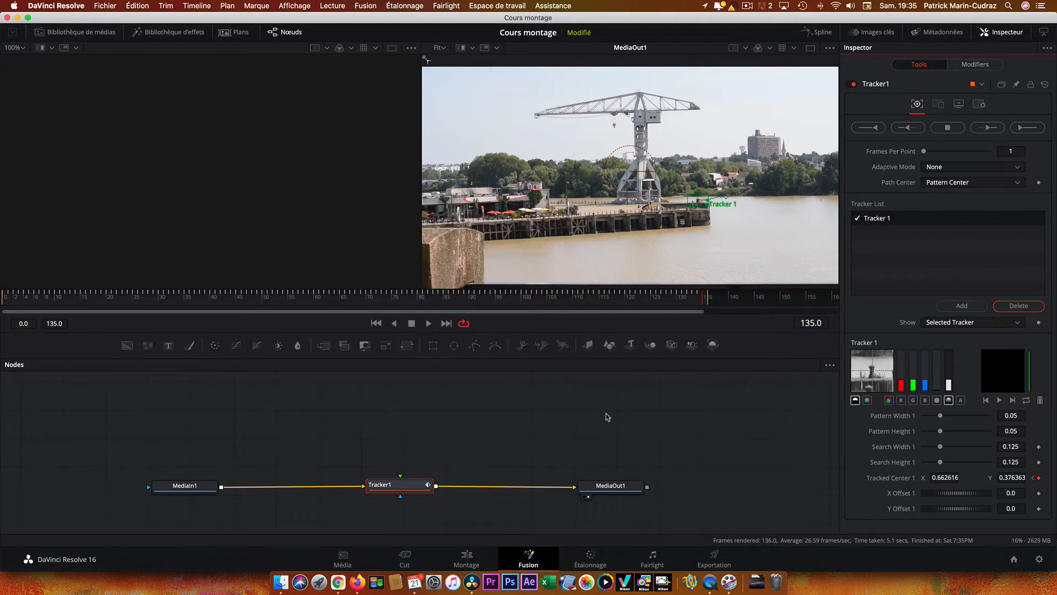
Step: Add Text 3D, Merge 3D and Renderer 3D nodes above the tracker and connect them in that order
{"action": "left_click_drag", "start_coordinate": [631, 346], "coordinate": [232, 415]}
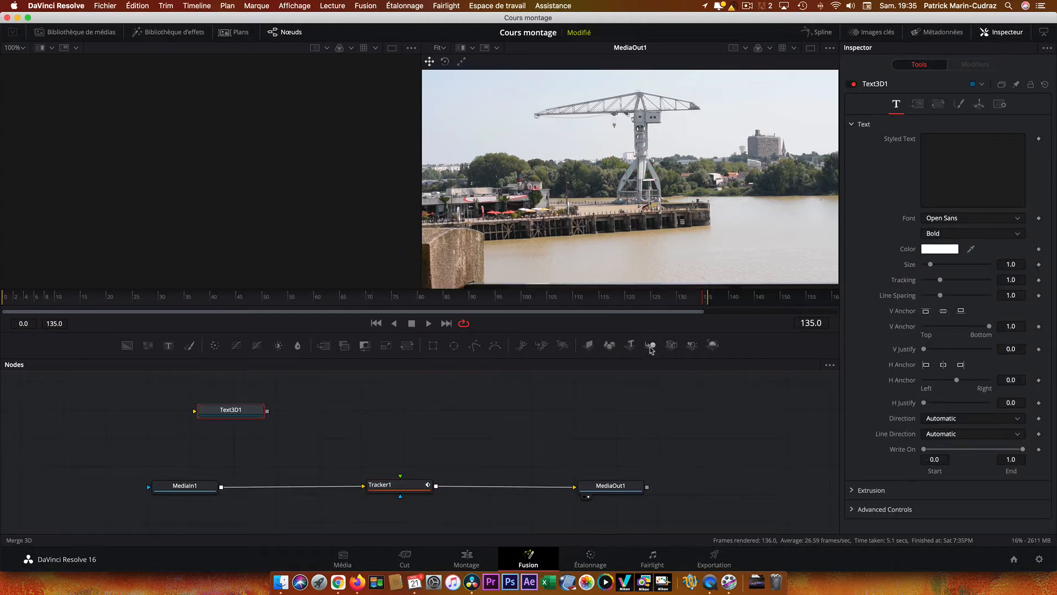
{"action": "left_click_drag", "start_coordinate": [651, 348], "coordinate": [359, 412]}
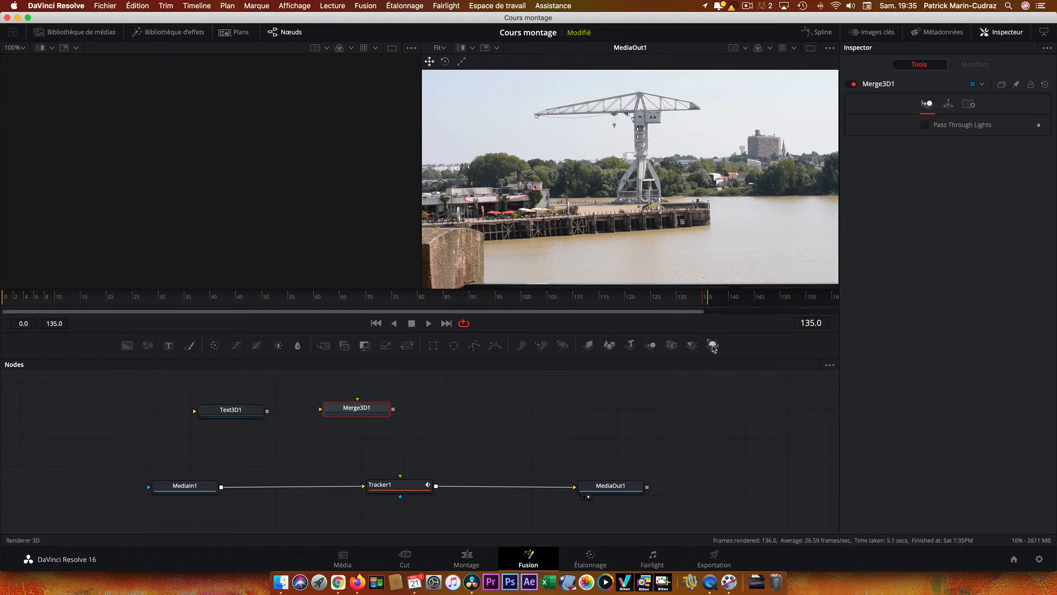
{"action": "left_click_drag", "start_coordinate": [713, 347], "coordinate": [454, 408]}
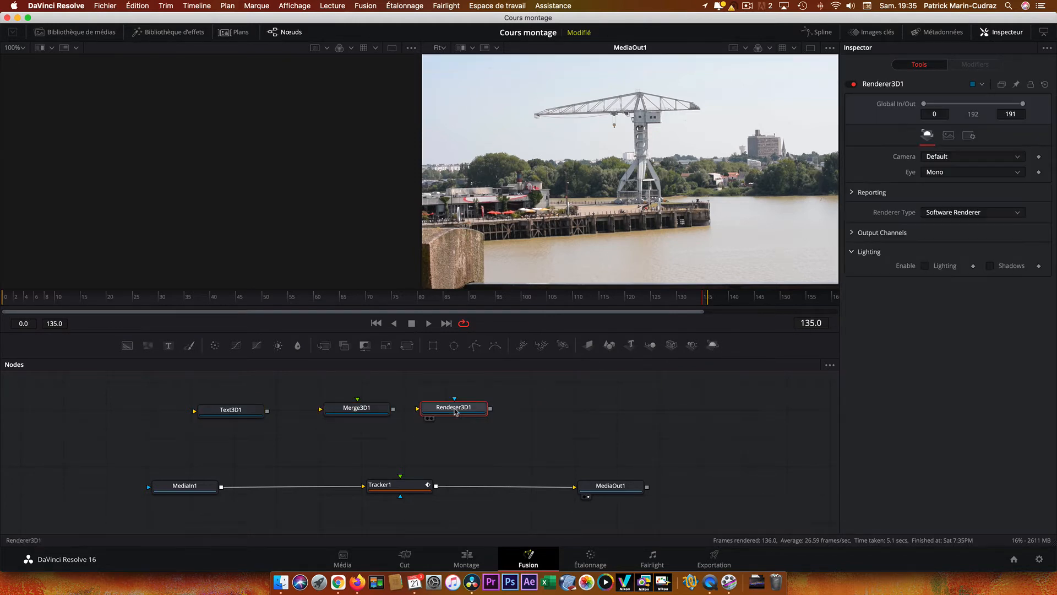
{"action": "left_click_drag", "start_coordinate": [262, 414], "coordinate": [320, 408]}
{"action": "left_click_drag", "start_coordinate": [393, 408], "coordinate": [417, 408]}
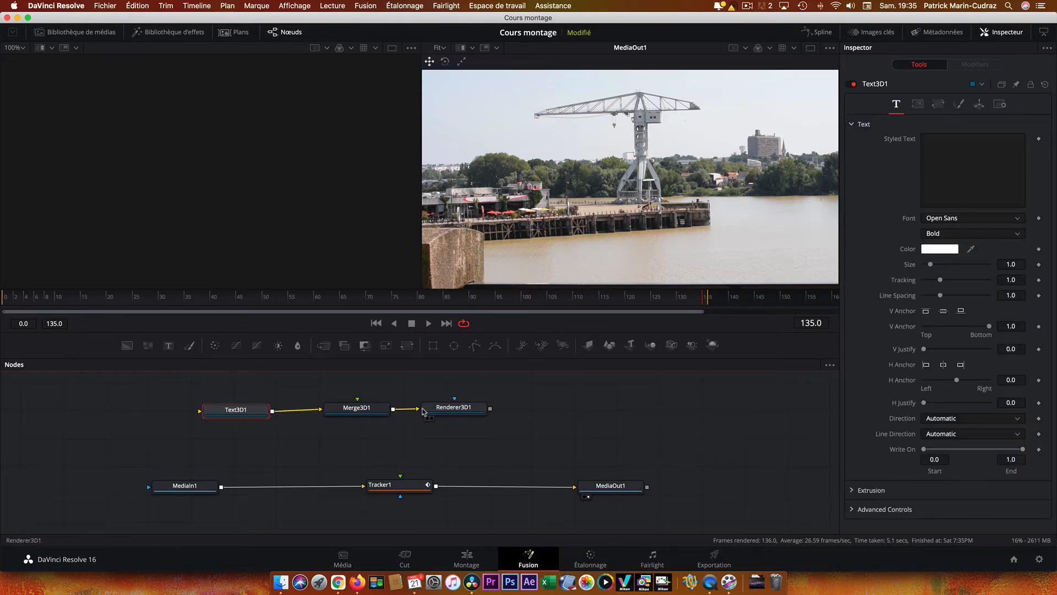
Step: Show the Text3D1 node in the empty viewer, enter the text "Hangar à babanes" and set its size to 0.39
{"action": "key", "text": "1"}
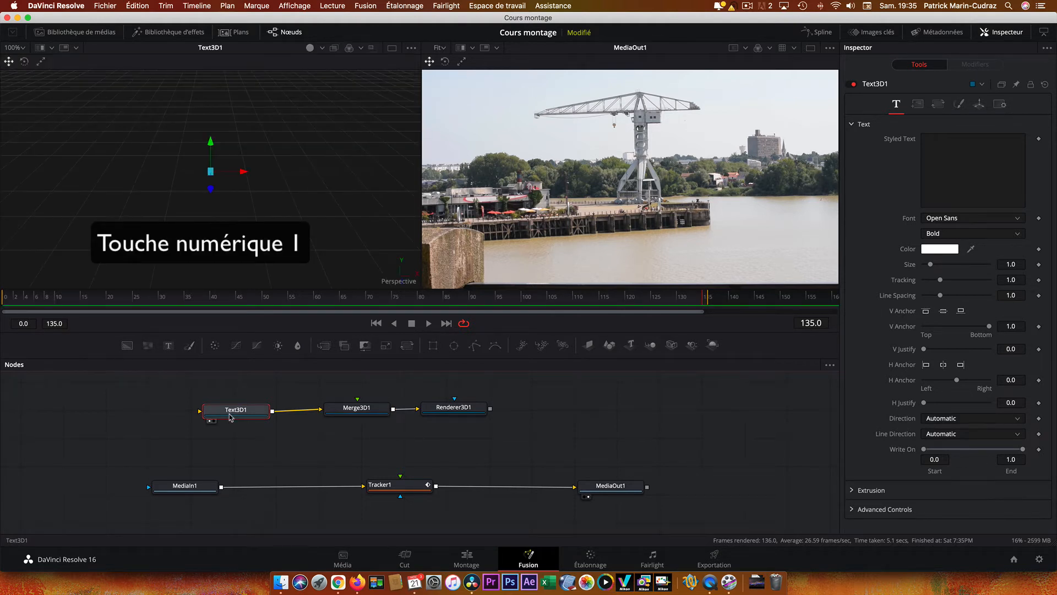
{"action": "left_click", "coordinate": [937, 156]}
{"action": "type", "text": "Ha"}
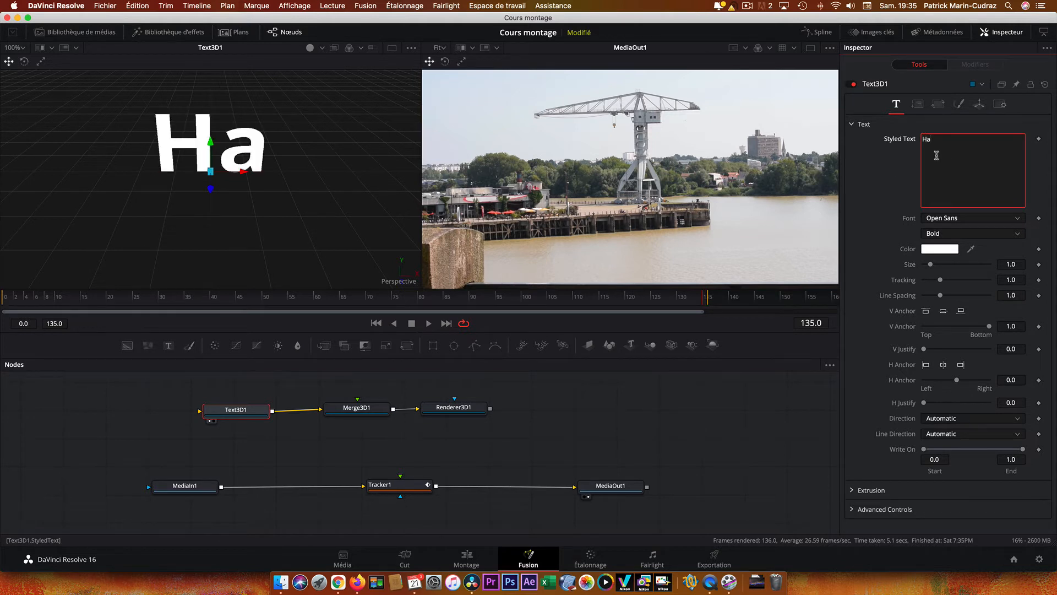
{"action": "type", "text": "ngar"}
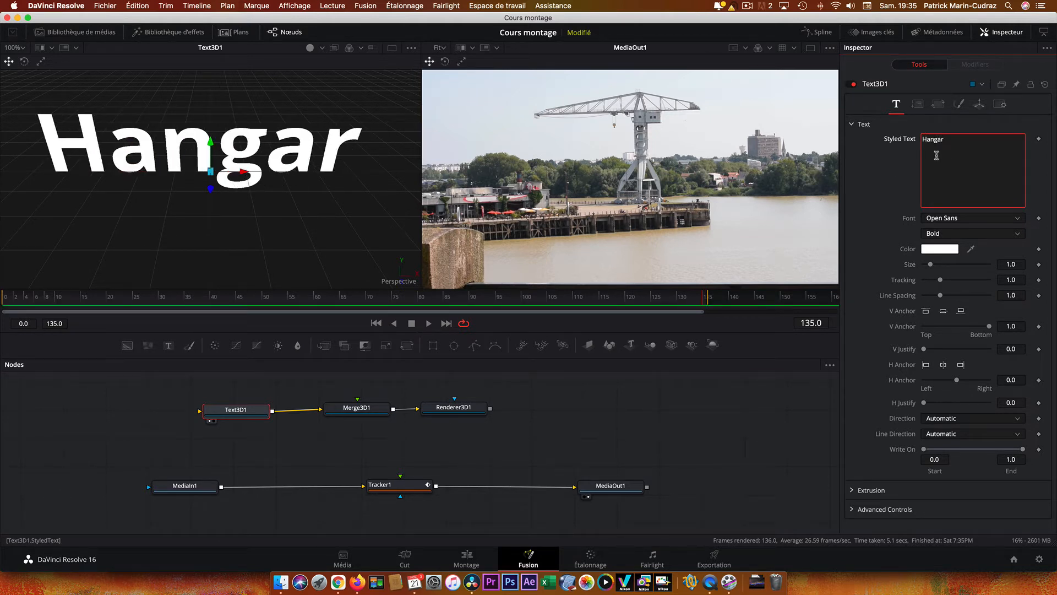
{"action": "type", "text": " à babane"}
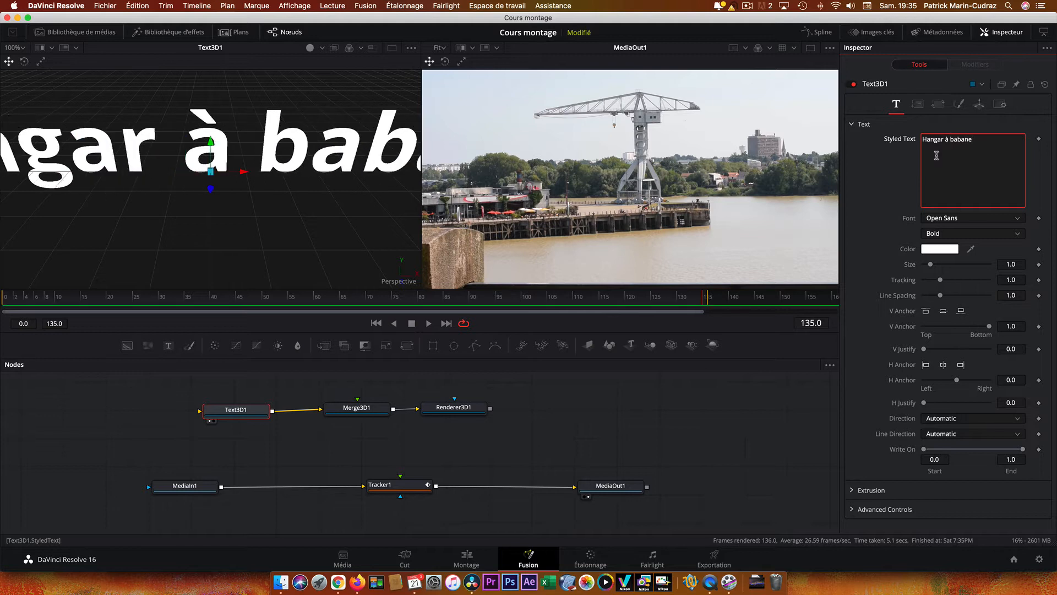
{"action": "type", "text": "s"}
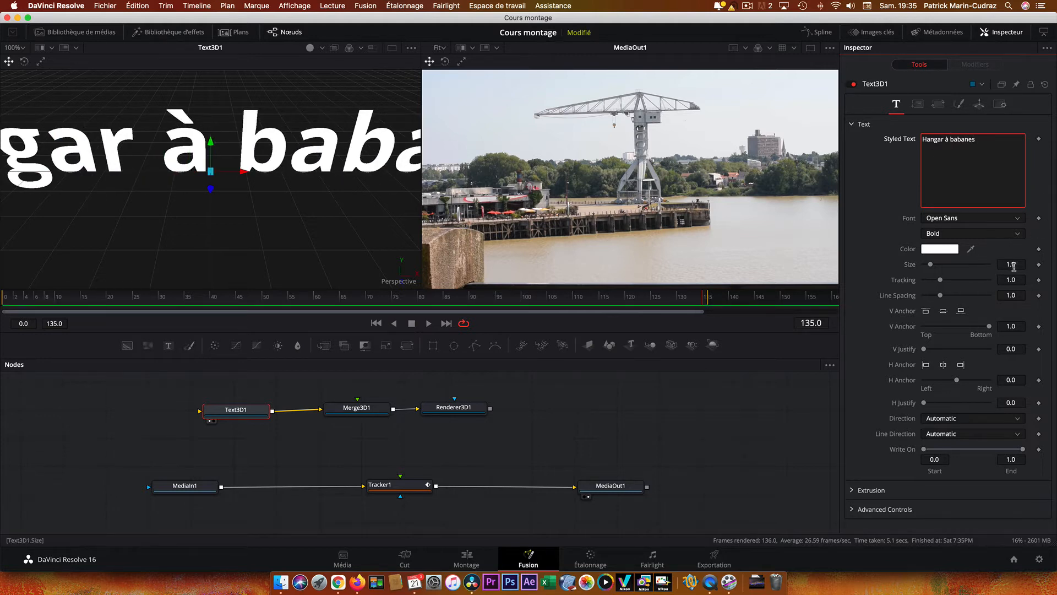
{"action": "left_click_drag", "start_coordinate": [1014, 267], "coordinate": [980, 267]}
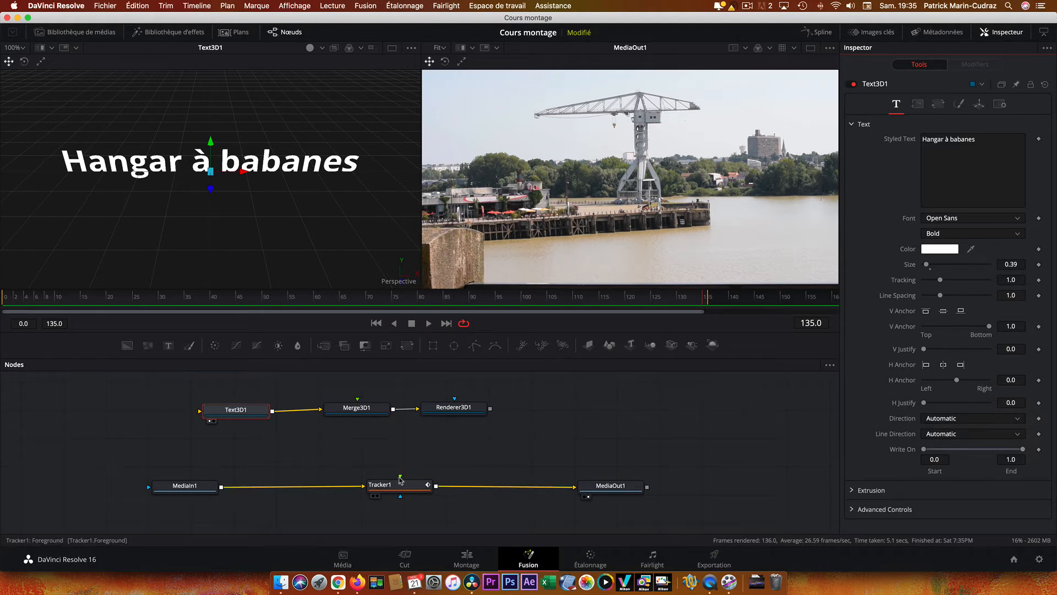
Step: Feed Renderer3D1 into Tracker1's foreground with the Match Move operation, and align the 3D text nodes above the tracker
{"action": "left_click_drag", "start_coordinate": [400, 477], "coordinate": [455, 410]}
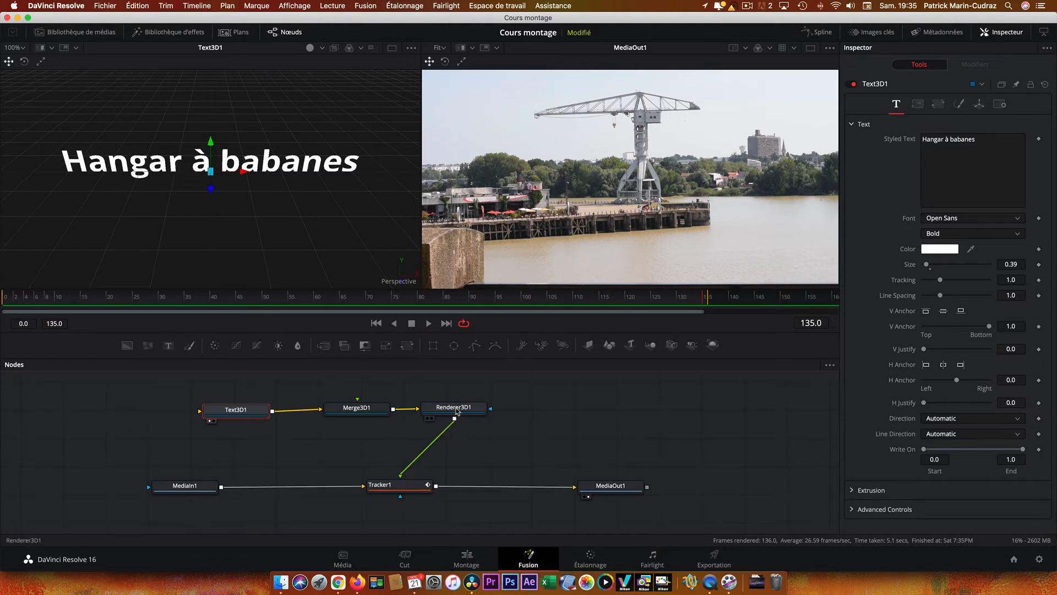
{"action": "left_click", "coordinate": [406, 488]}
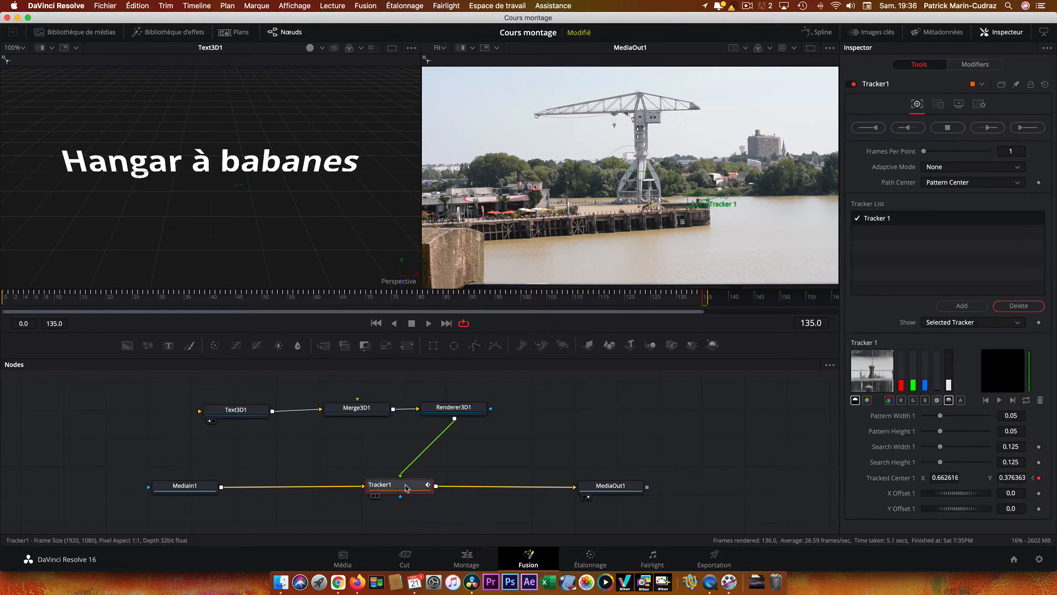
{"action": "left_click", "coordinate": [937, 105]}
{"action": "left_click", "coordinate": [948, 127]}
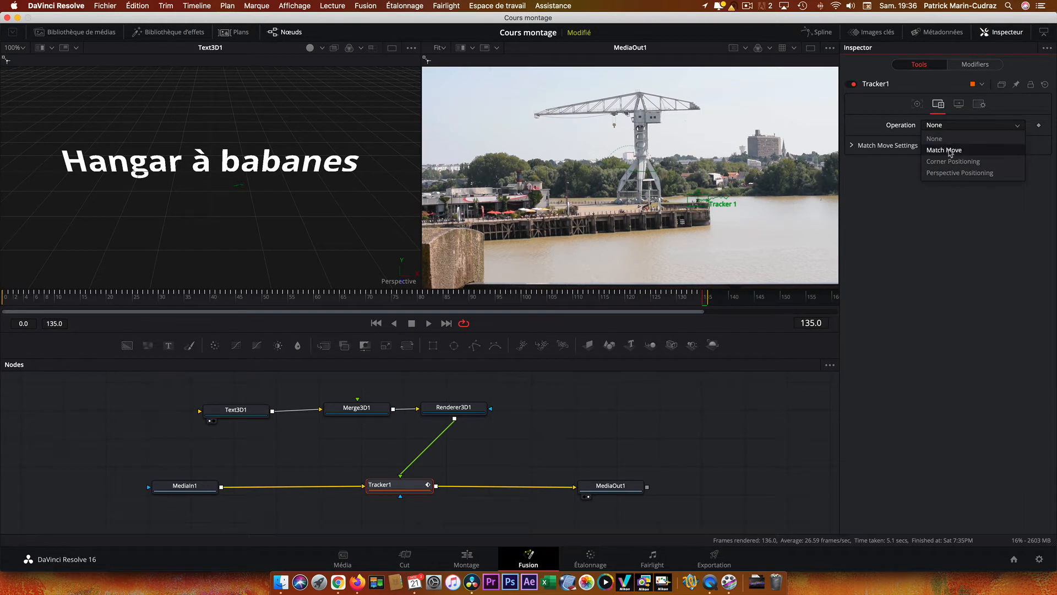
{"action": "left_click", "coordinate": [948, 150]}
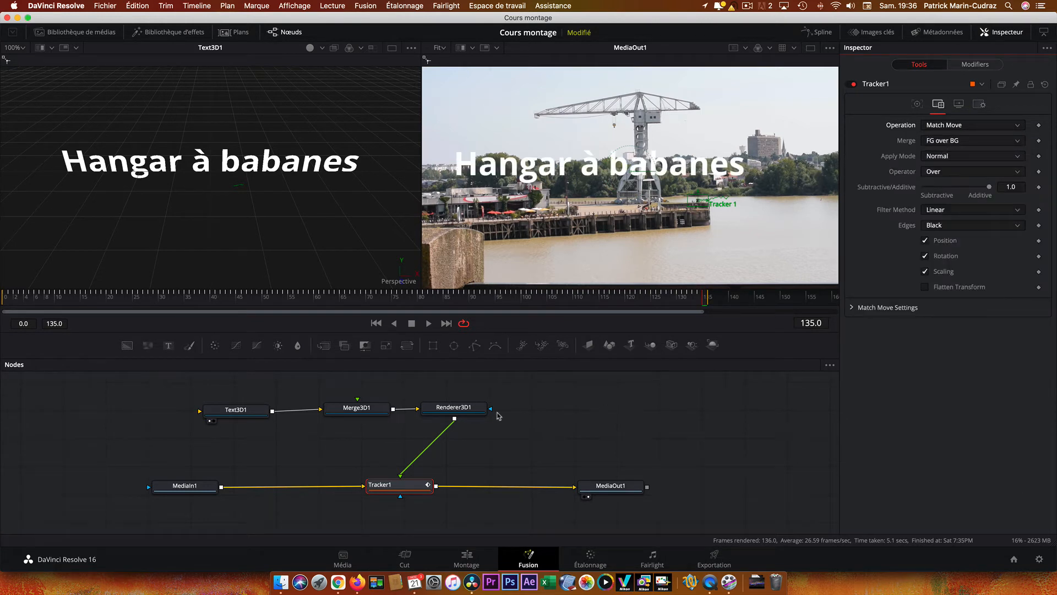
{"action": "left_click_drag", "start_coordinate": [232, 393], "coordinate": [487, 418]}
{"action": "left_click_drag", "start_coordinate": [360, 413], "coordinate": [305, 419]}
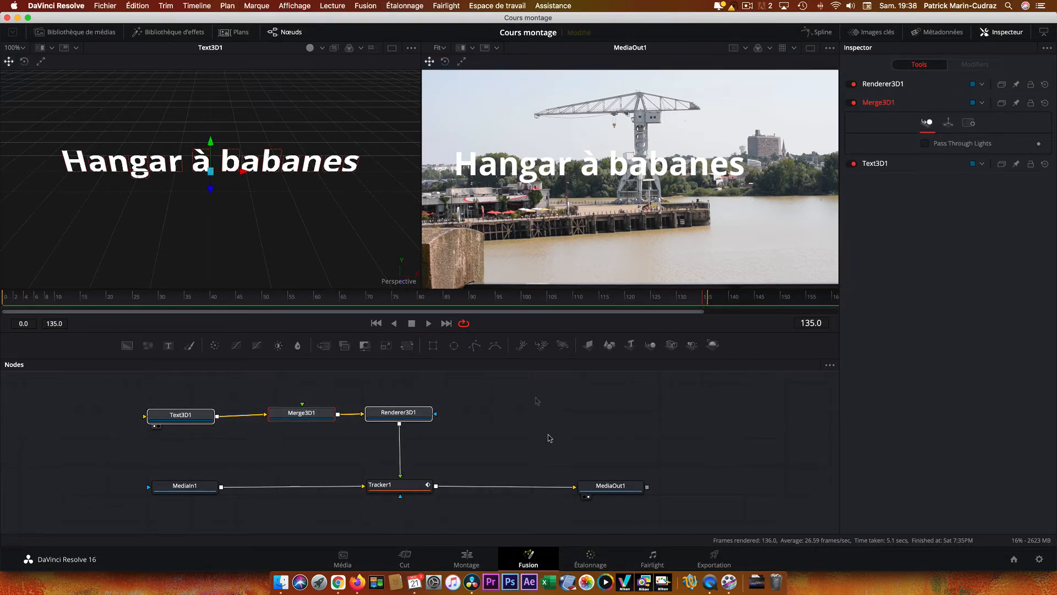
Step: Move the 3D text down to the water's edge below the quay and reduce its size to 0.26
{"action": "left_click", "coordinate": [182, 418]}
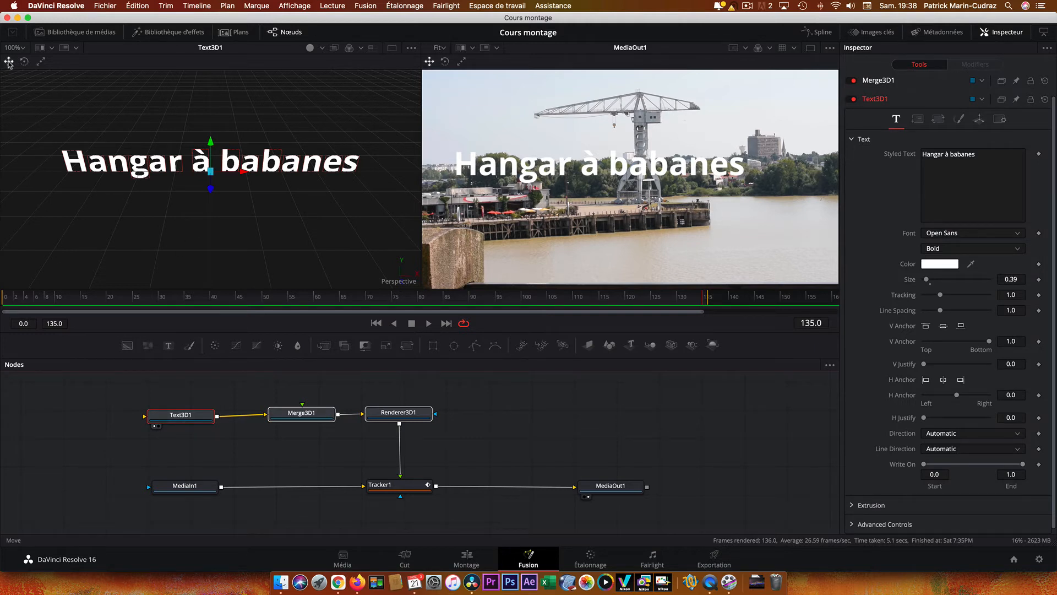
{"action": "left_click_drag", "start_coordinate": [210, 173], "coordinate": [226, 234]}
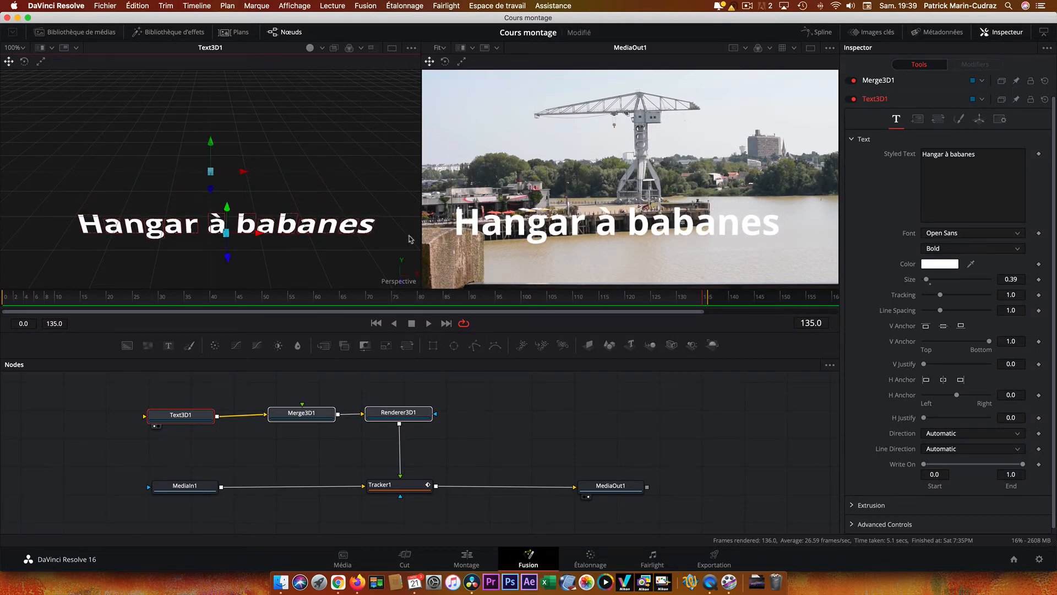
{"action": "left_click_drag", "start_coordinate": [1014, 280], "coordinate": [1005, 281]}
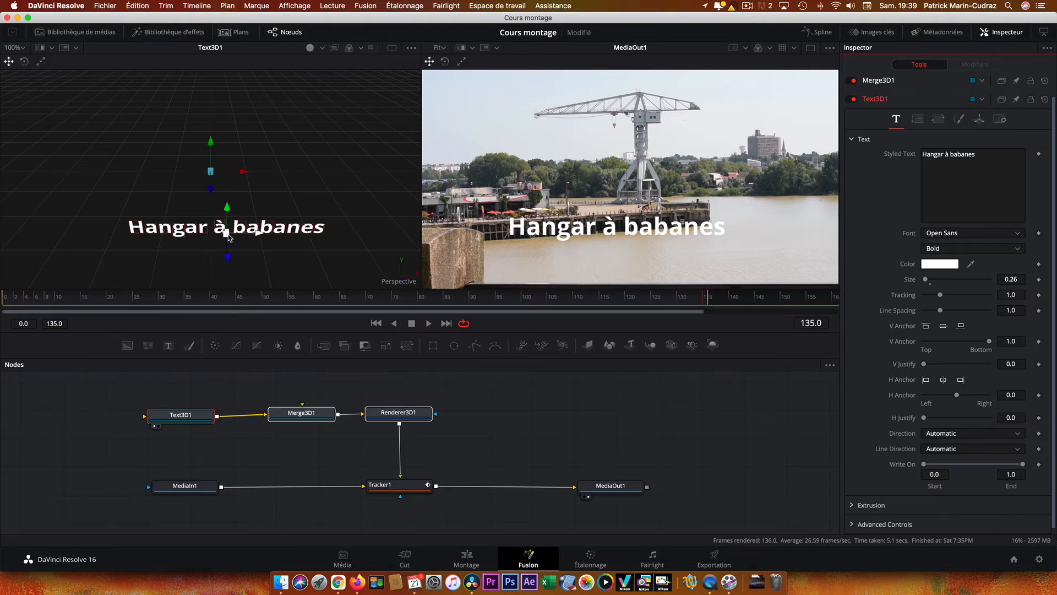
{"action": "left_click_drag", "start_coordinate": [227, 235], "coordinate": [209, 238]}
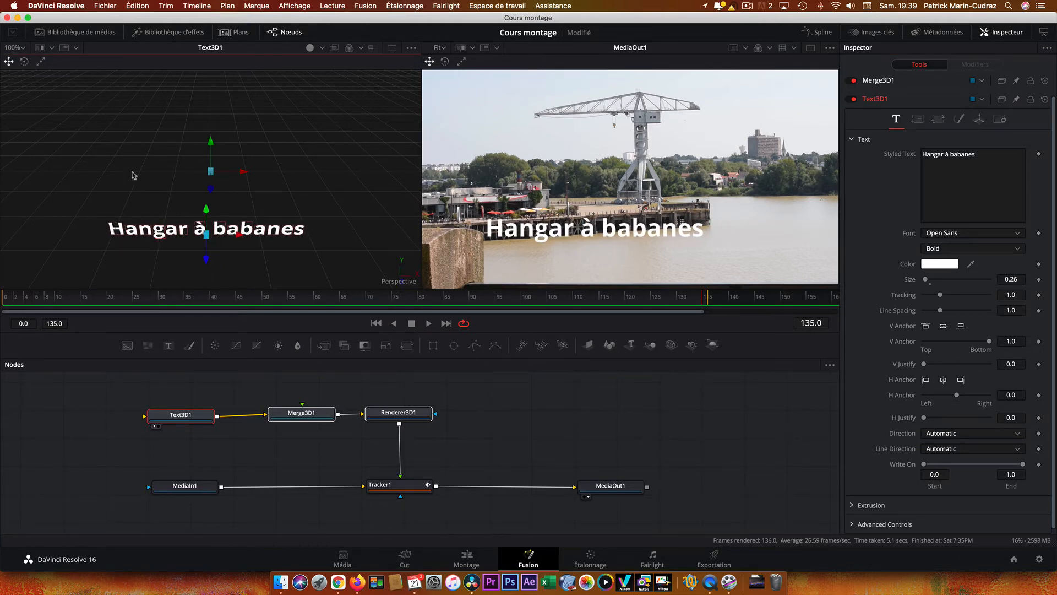
Step: Rotate the 3D text to about 10.5° around Y to follow the quay's perspective, and open its transform settings
{"action": "left_click", "coordinate": [24, 62]}
{"action": "scroll", "coordinate": [343, 182], "scroll_direction": "down", "scroll_amount": 4}
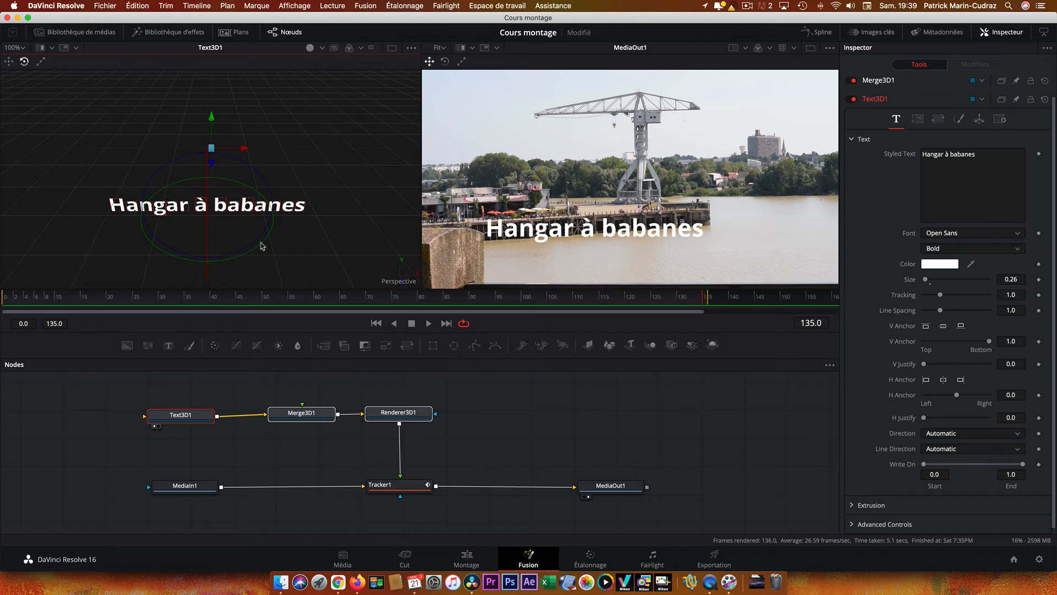
{"action": "left_click_drag", "start_coordinate": [247, 257], "coordinate": [255, 239]}
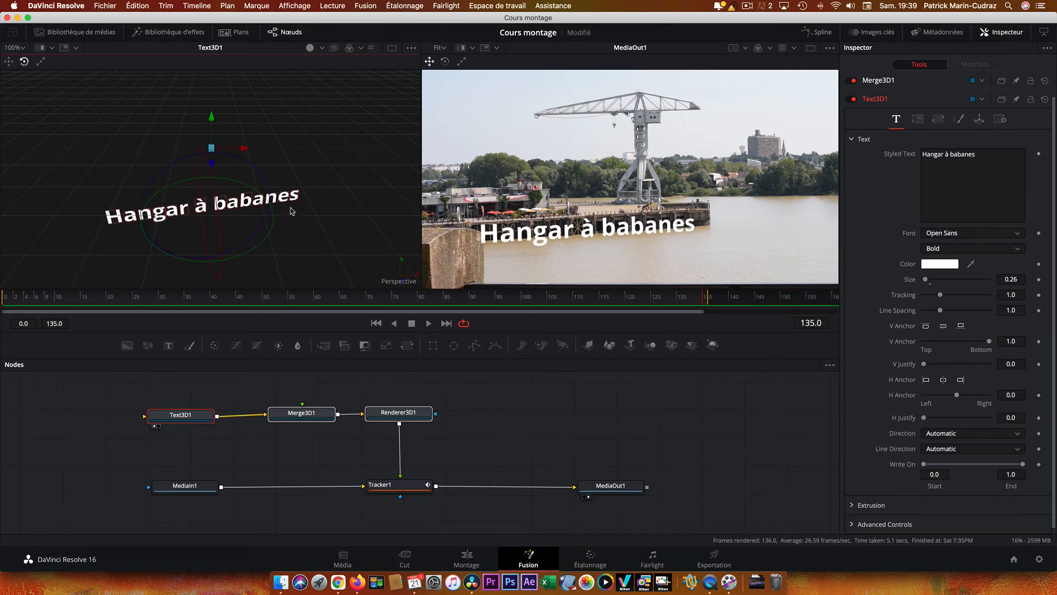
{"action": "left_click", "coordinate": [978, 124]}
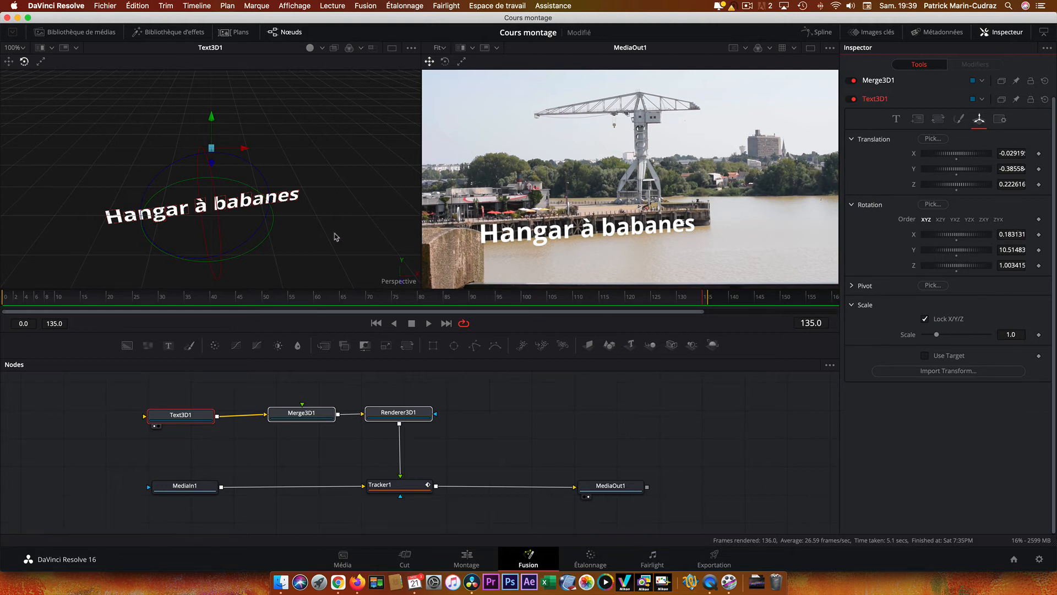
Step: Move the 3D text up against the quay wall to about X 0.01, Y -0.36, Z 0.21, and set its size to 0.23
{"action": "left_click", "coordinate": [9, 62]}
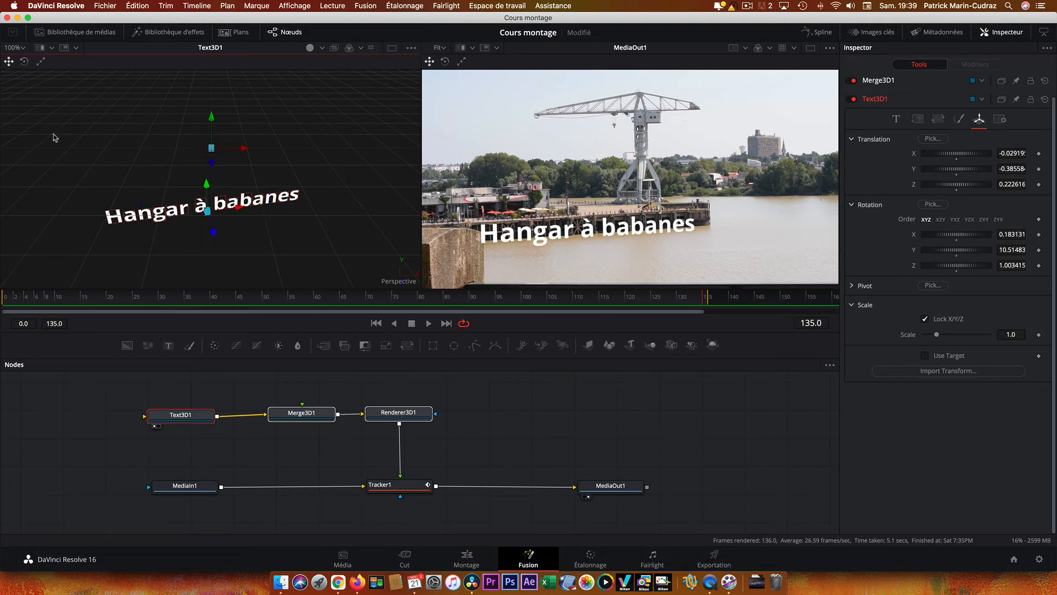
{"action": "left_click_drag", "start_coordinate": [207, 212], "coordinate": [213, 210]}
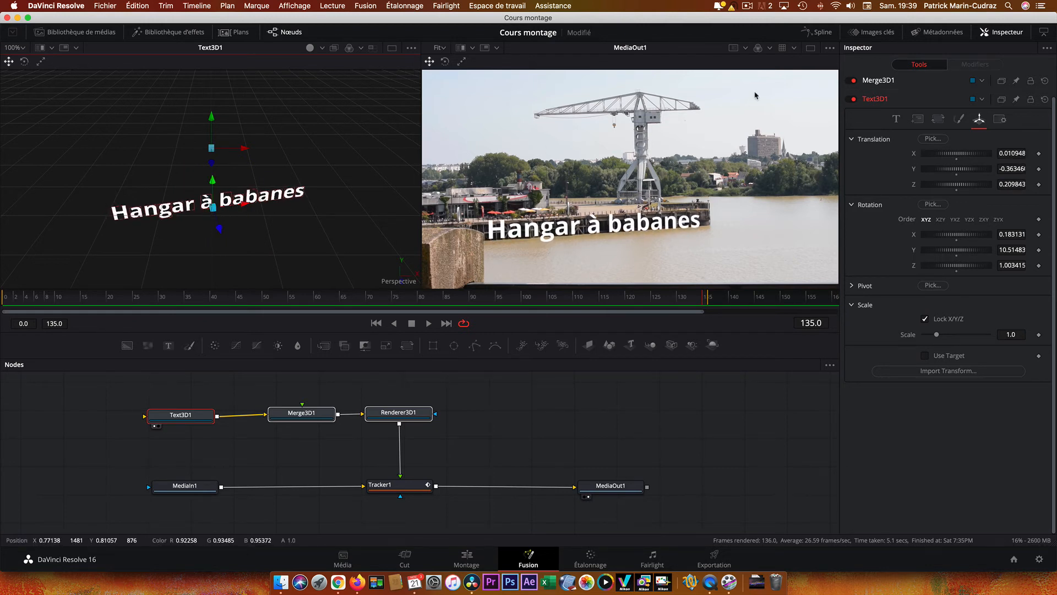
{"action": "left_click", "coordinate": [896, 119]}
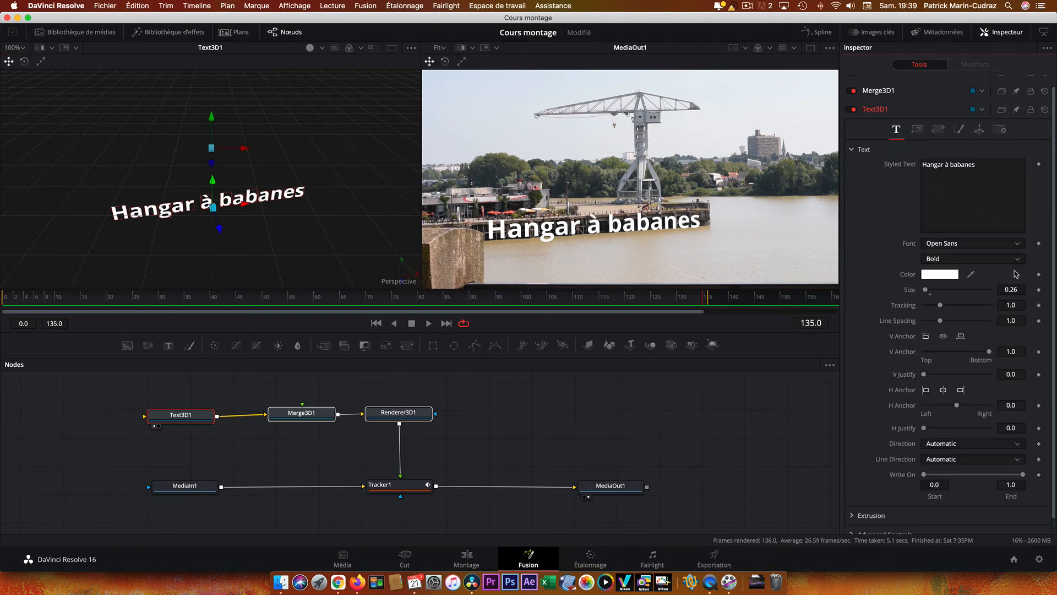
{"action": "left_click_drag", "start_coordinate": [1012, 292], "coordinate": [1001, 292]}
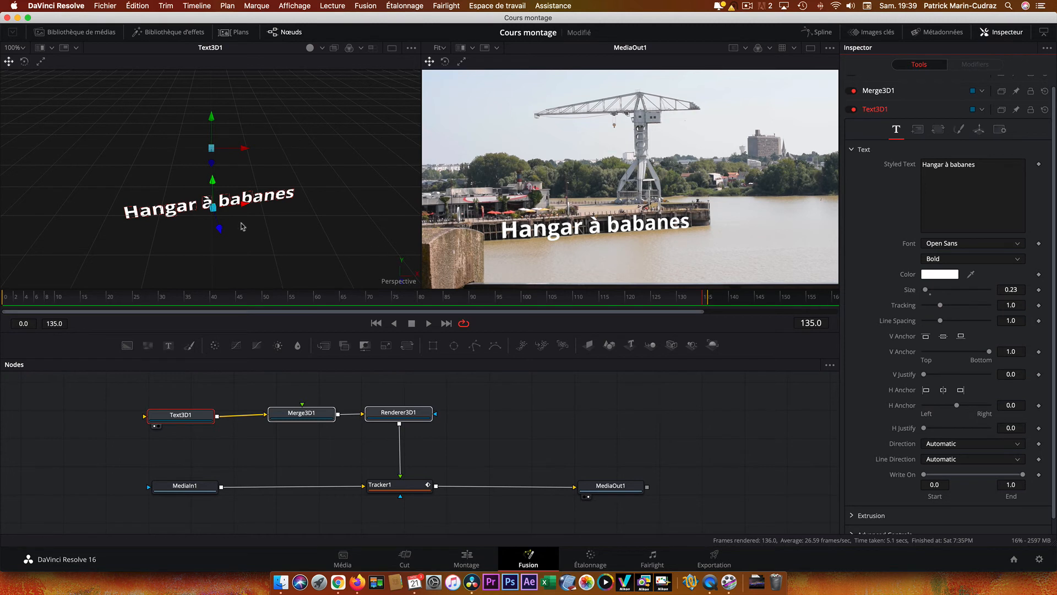
Step: Rotate the 3D text slightly to refine its alignment with the quay's edge
{"action": "left_click", "coordinate": [25, 62]}
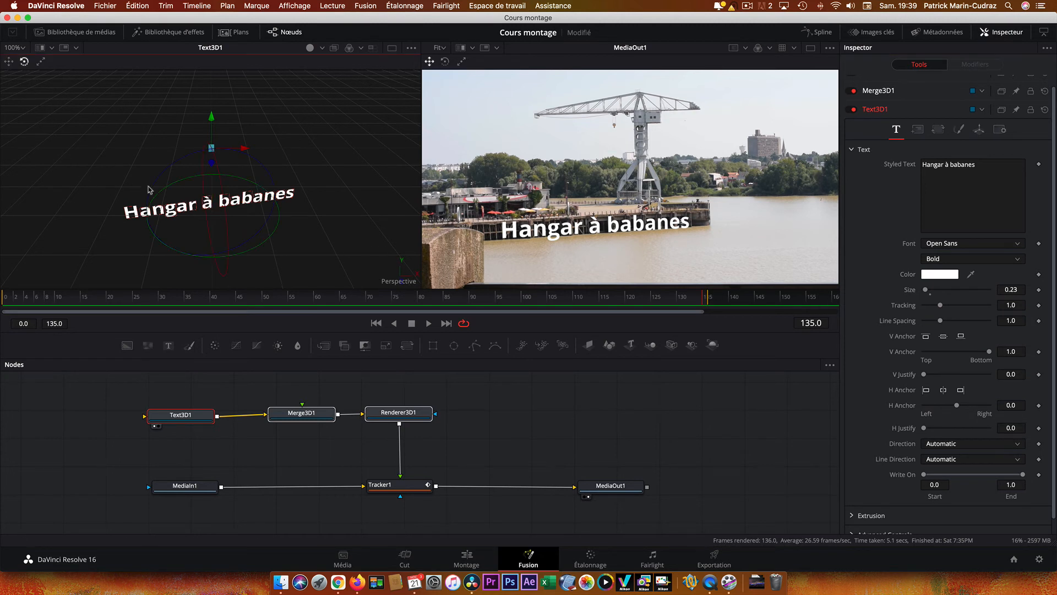
{"action": "left_click_drag", "start_coordinate": [251, 242], "coordinate": [254, 244]}
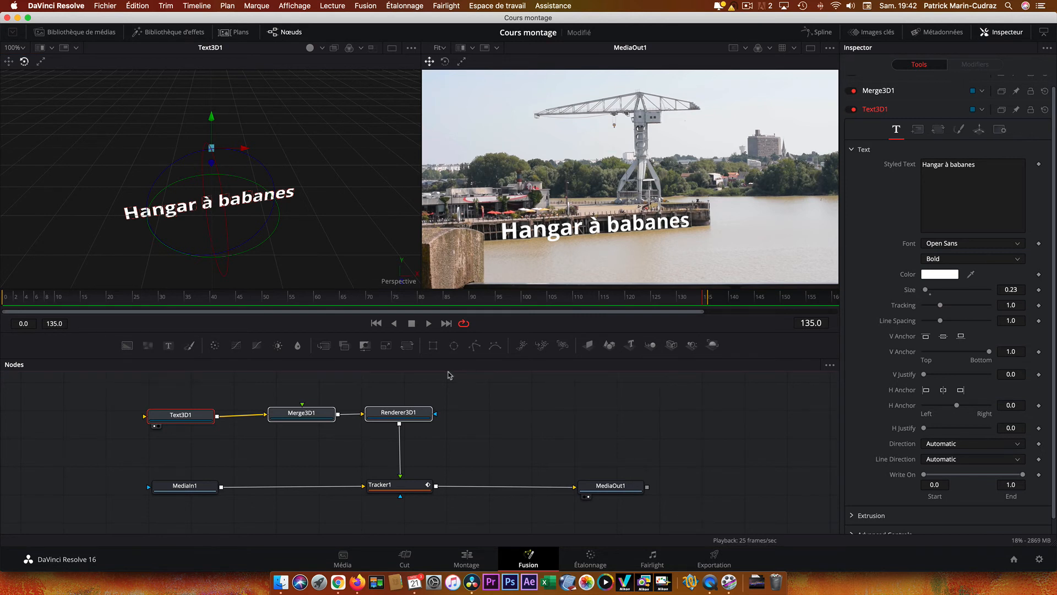
Step: Animate the text's Write On End with keyframes, from 0.0 at frame 0 to 1.0 at frame 25
{"action": "left_click", "coordinate": [376, 324]}
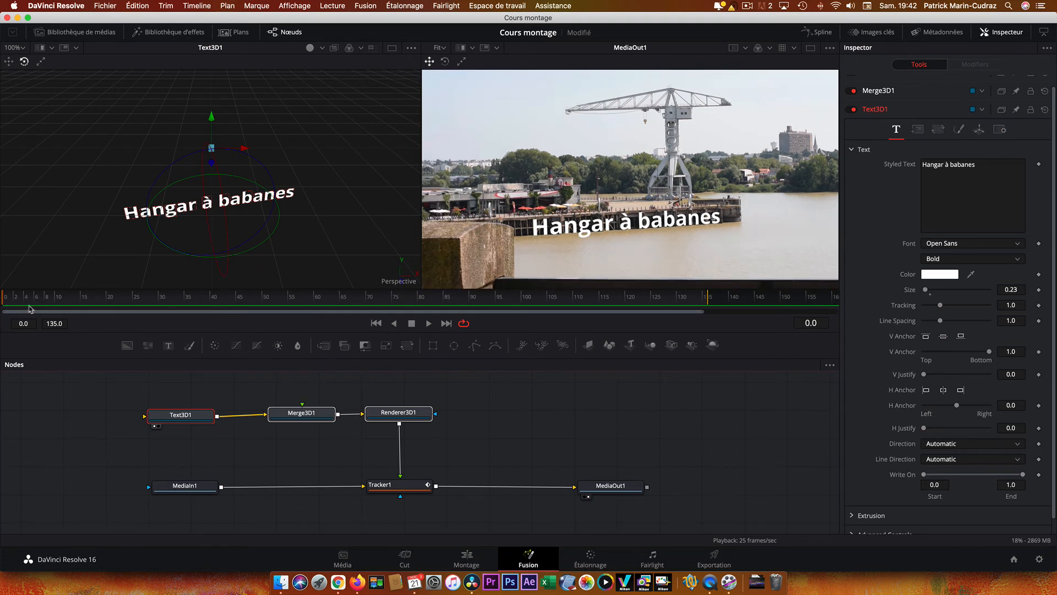
{"action": "left_click_drag", "start_coordinate": [4, 300], "coordinate": [136, 305]}
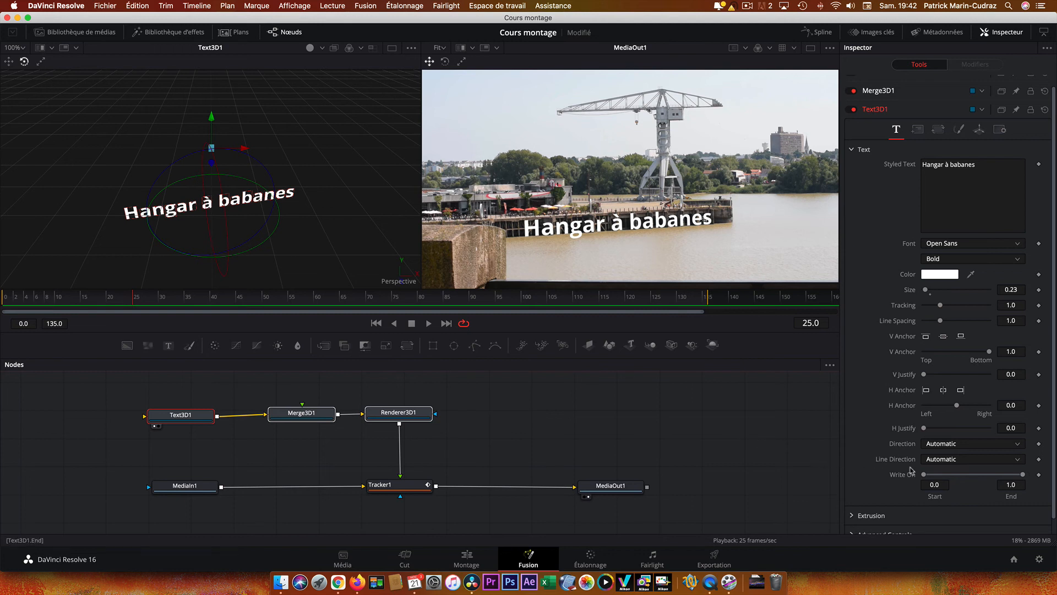
{"action": "left_click", "coordinate": [1039, 475]}
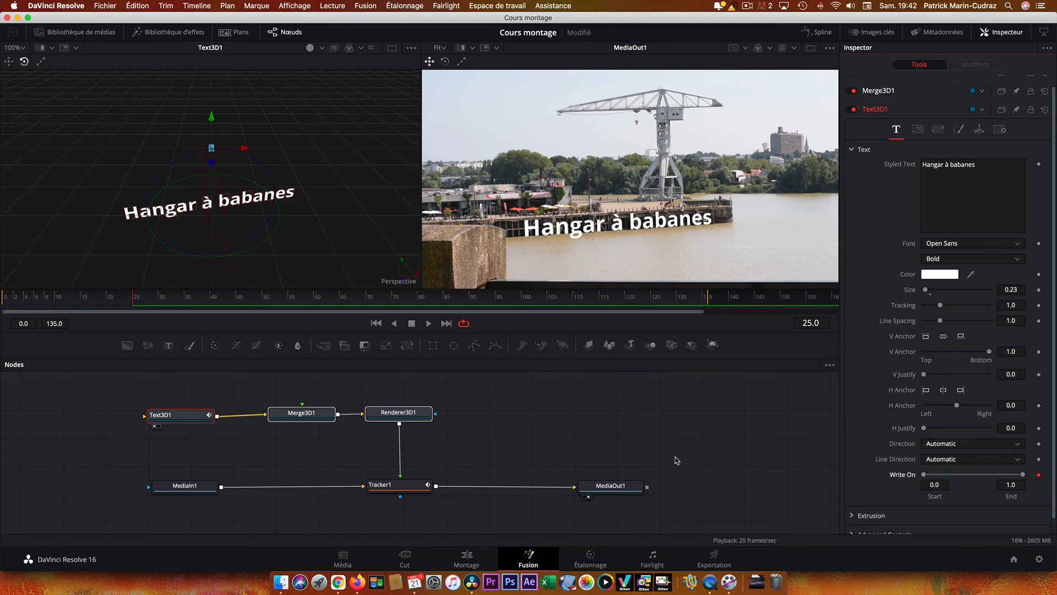
{"action": "left_click", "coordinate": [376, 323]}
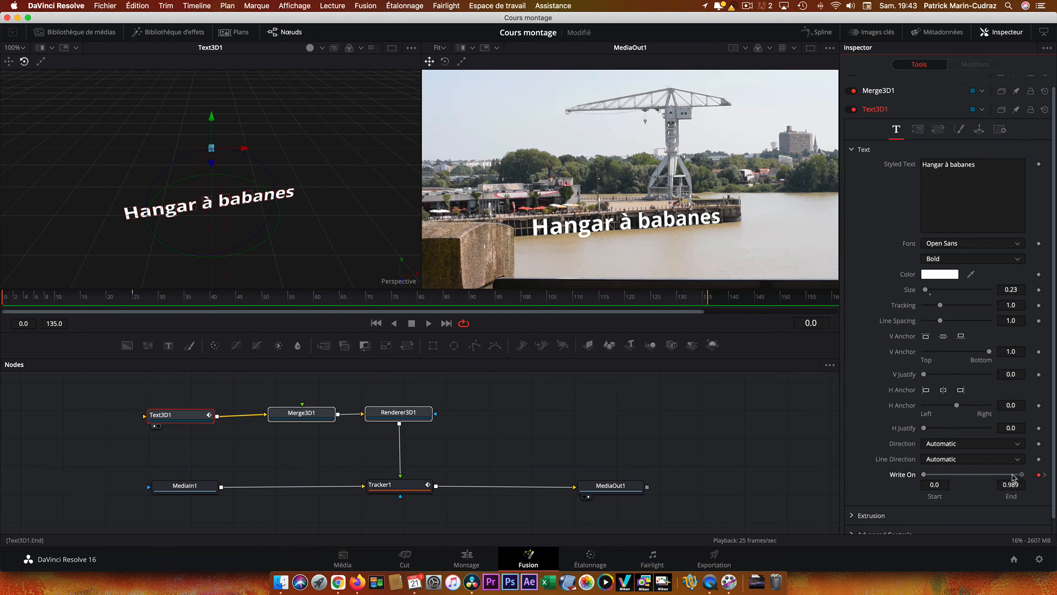
{"action": "left_click_drag", "start_coordinate": [1022, 474], "coordinate": [931, 475]}
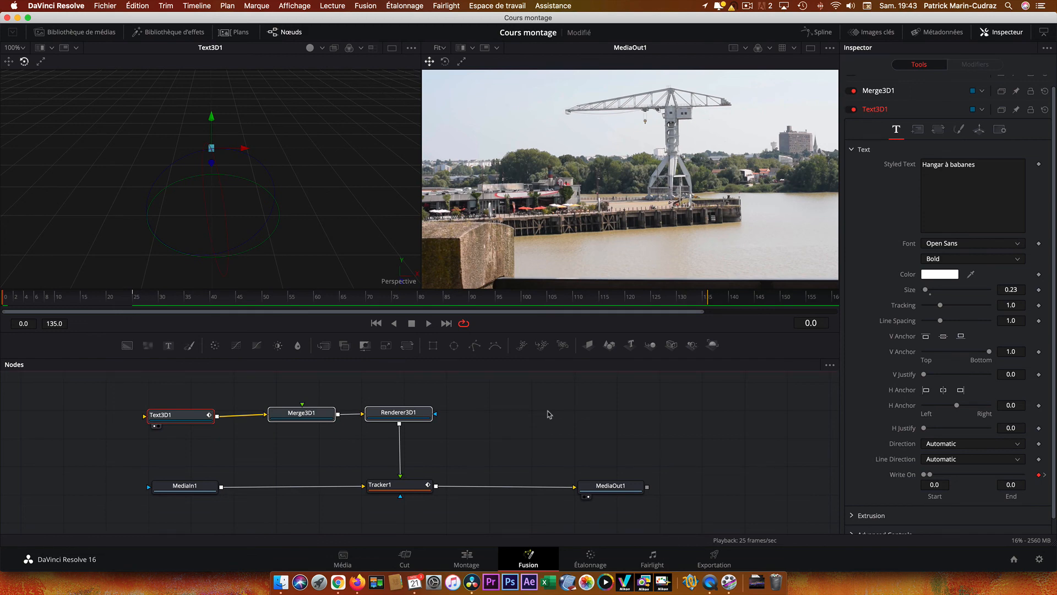
Step: Switch to the Montage page and play the crane clip in the Nantes timeline to check the animated title
{"action": "left_click", "coordinate": [469, 557]}
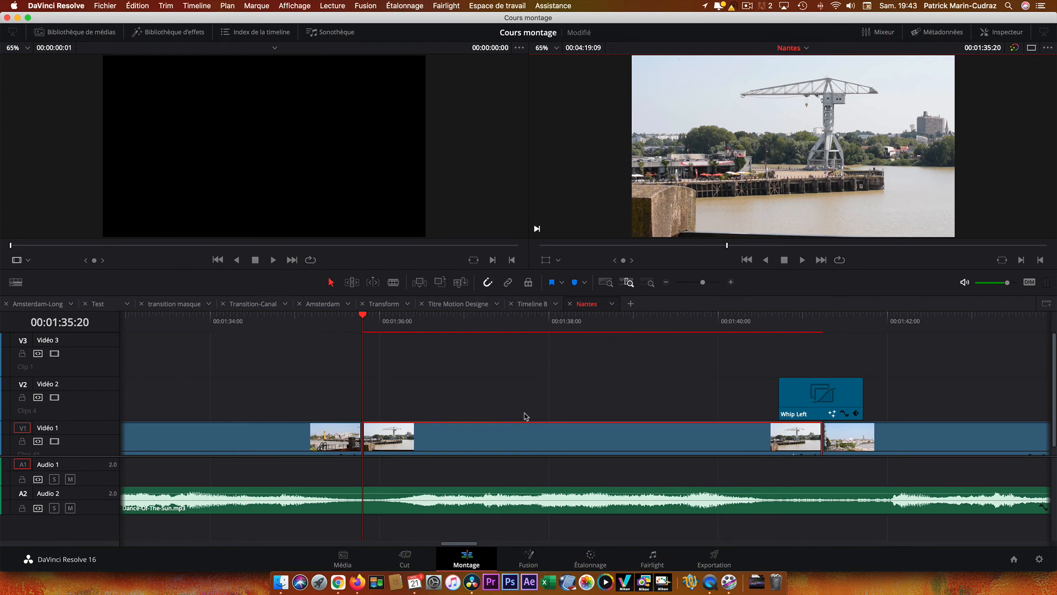
{"action": "key", "text": "space"}
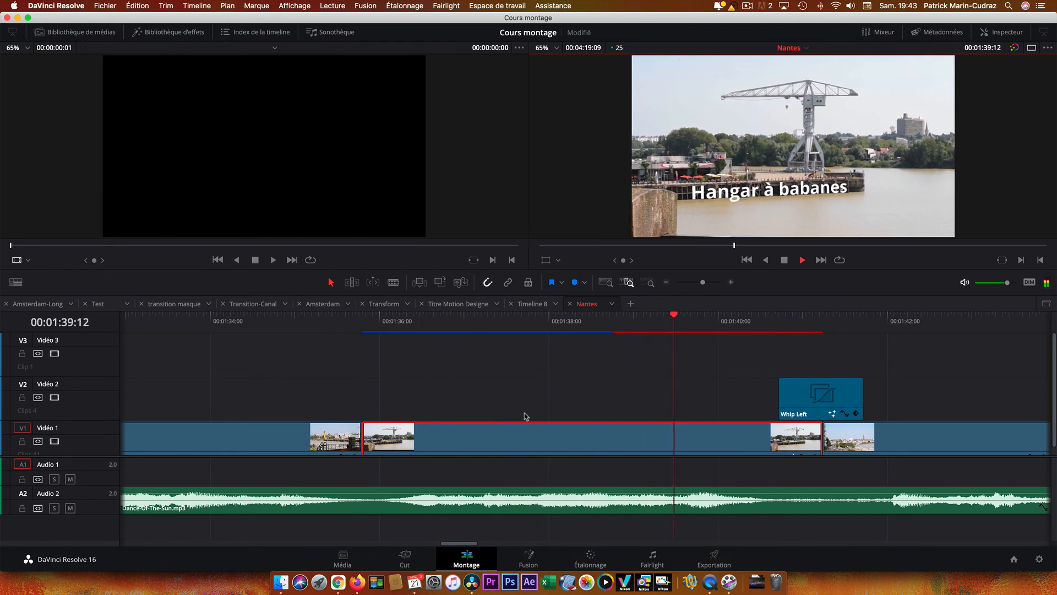
{"action": "key", "text": "space"}
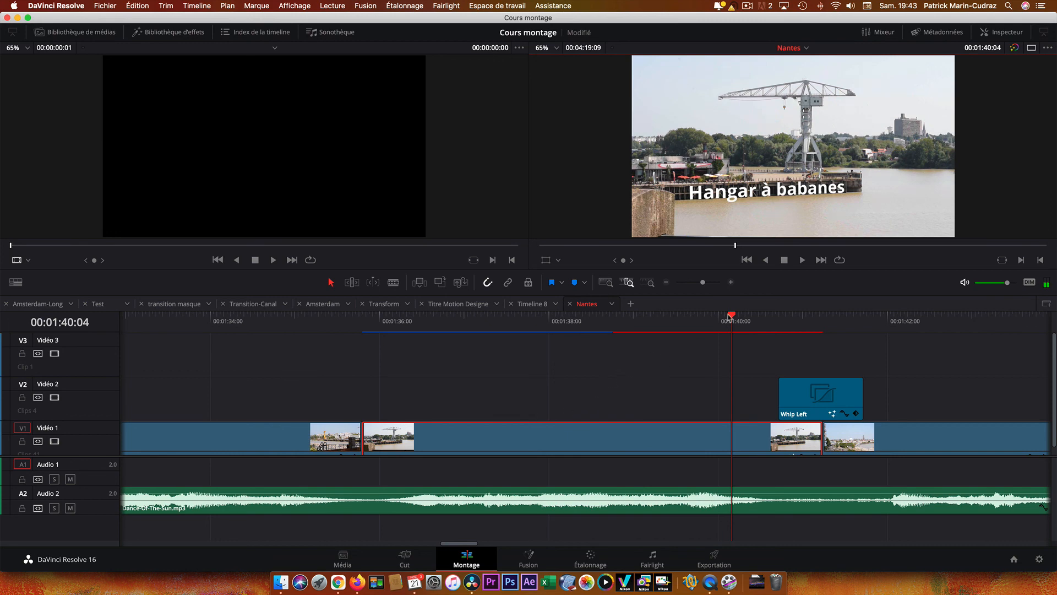